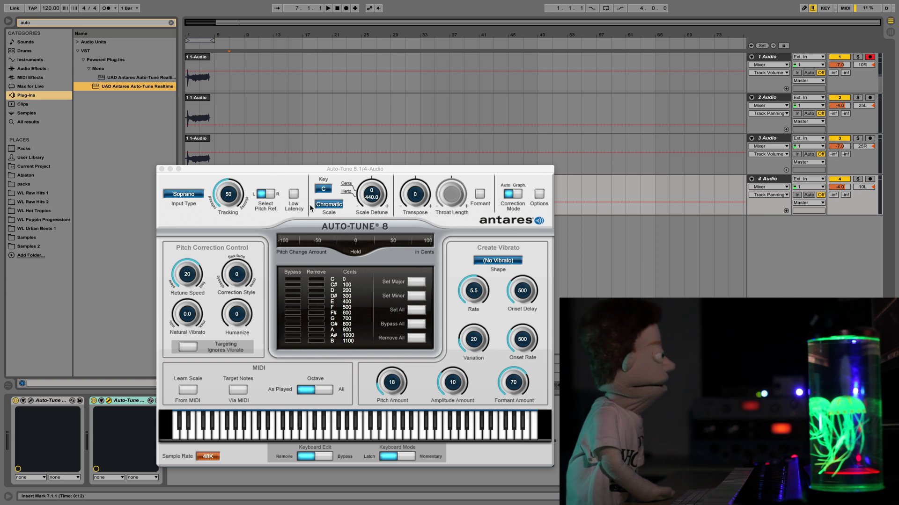
Enable Auto-Tune's Low Latency, arm track 4, and select the first UAD Auto-Tune Realtime plug-in
click(294, 194)
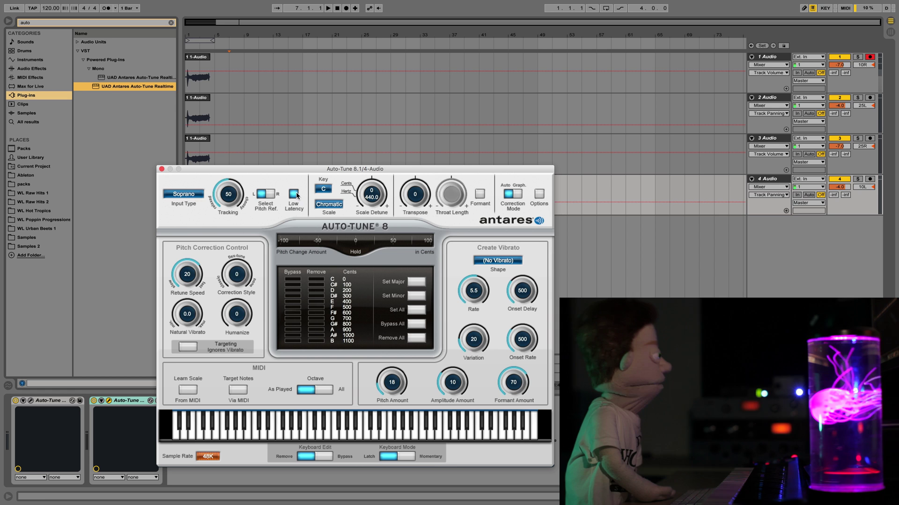
click(869, 179)
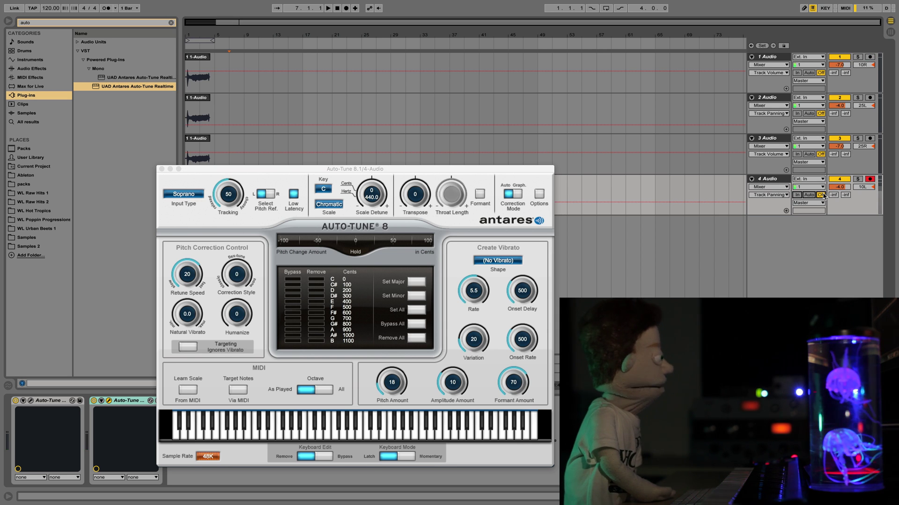
click(434, 334)
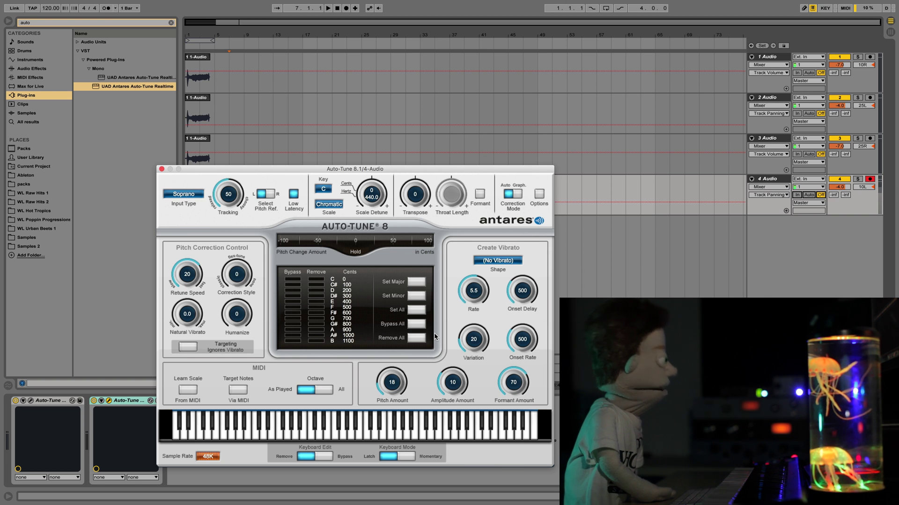
click(143, 80)
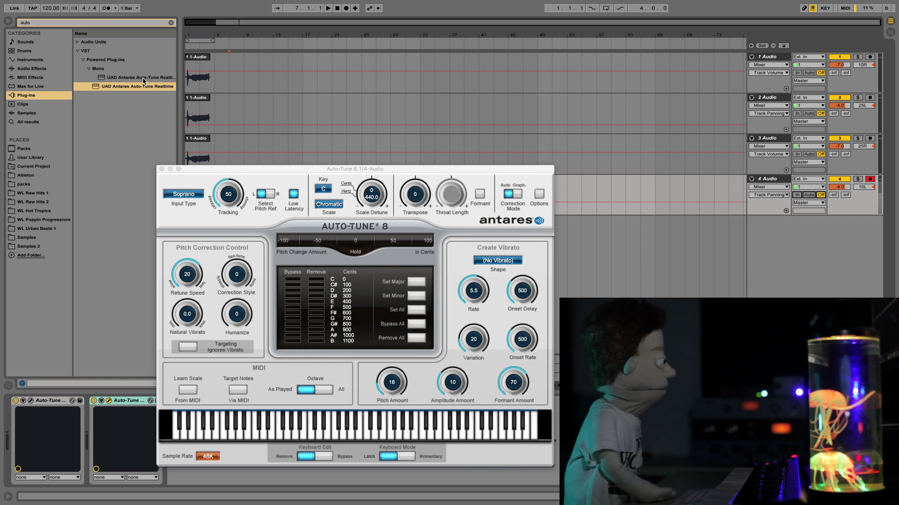
click(135, 80)
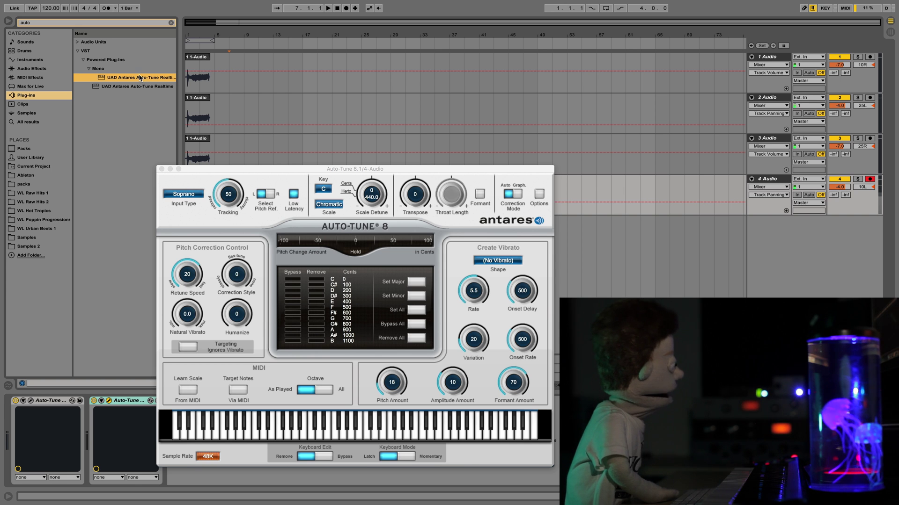
key(super+alt+p)
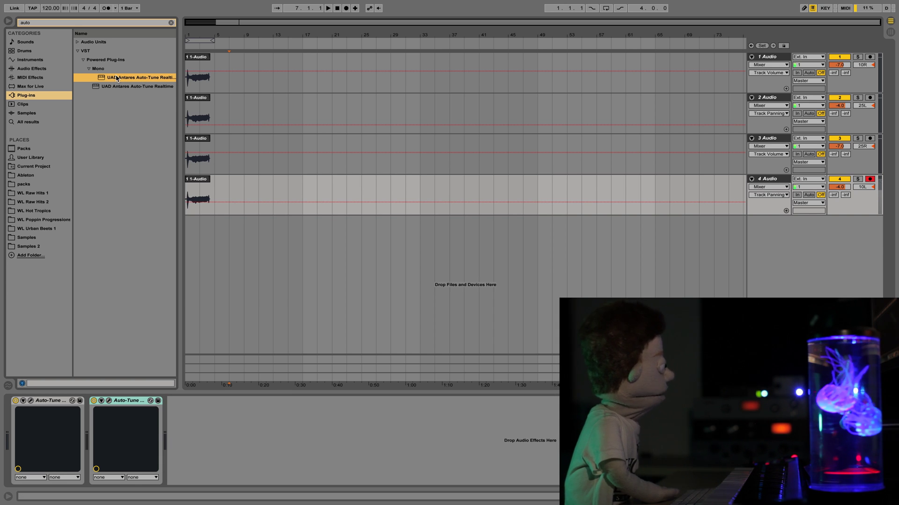
drag(116, 79, 218, 417)
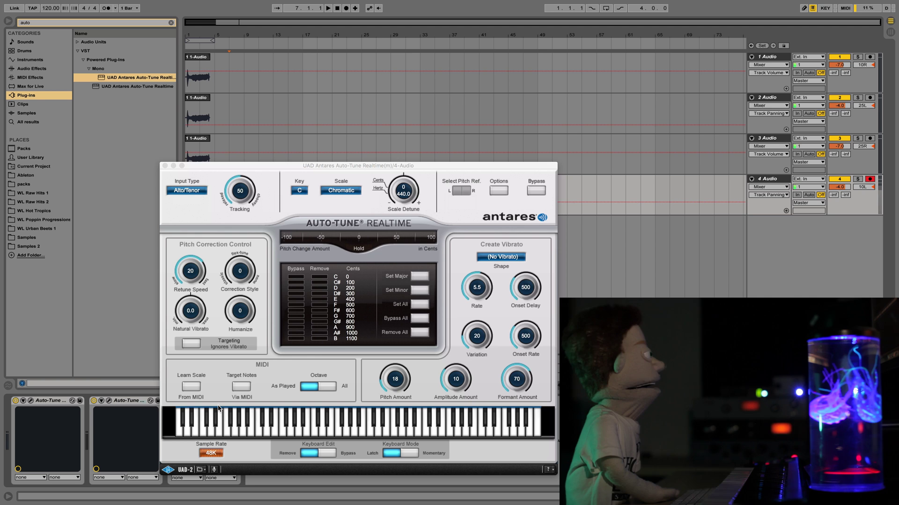
click(165, 165)
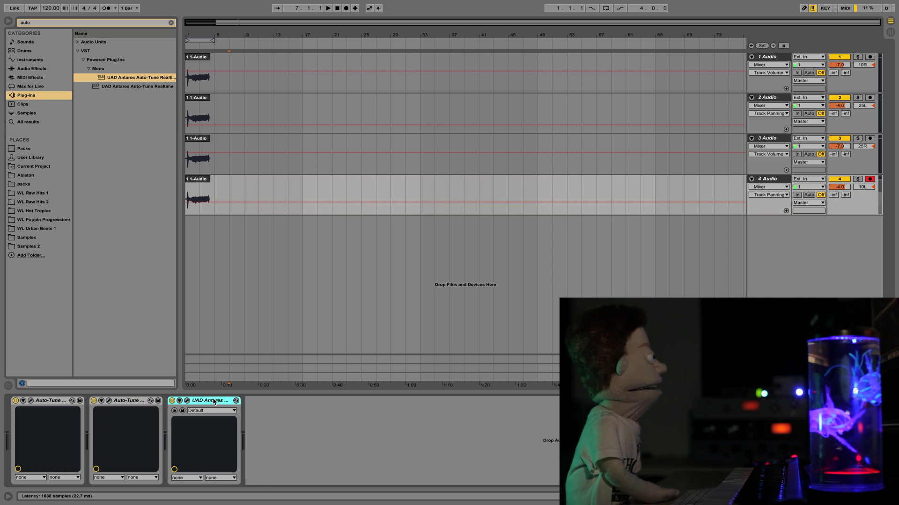
key(super+d)
key(super+d)
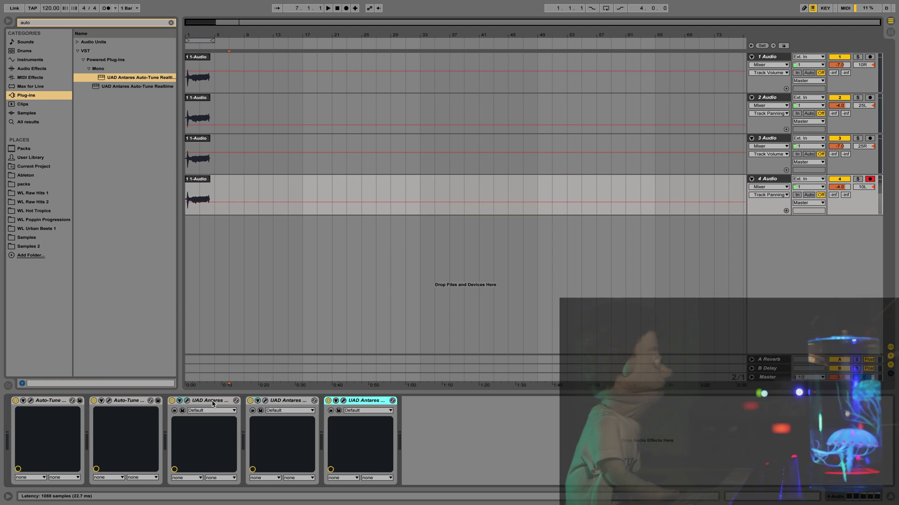
key(super+d)
key(super+d)
key(super+d)
key(super+d)
key(super+d)
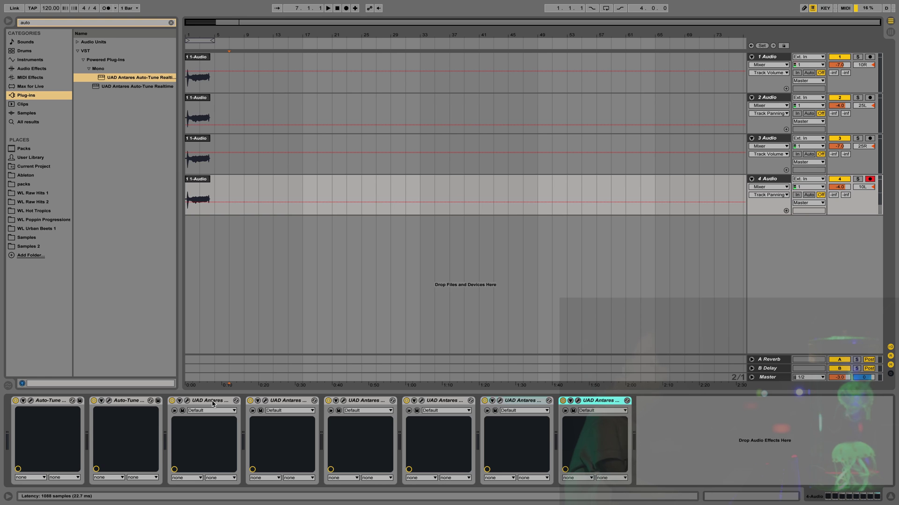
key(super+d)
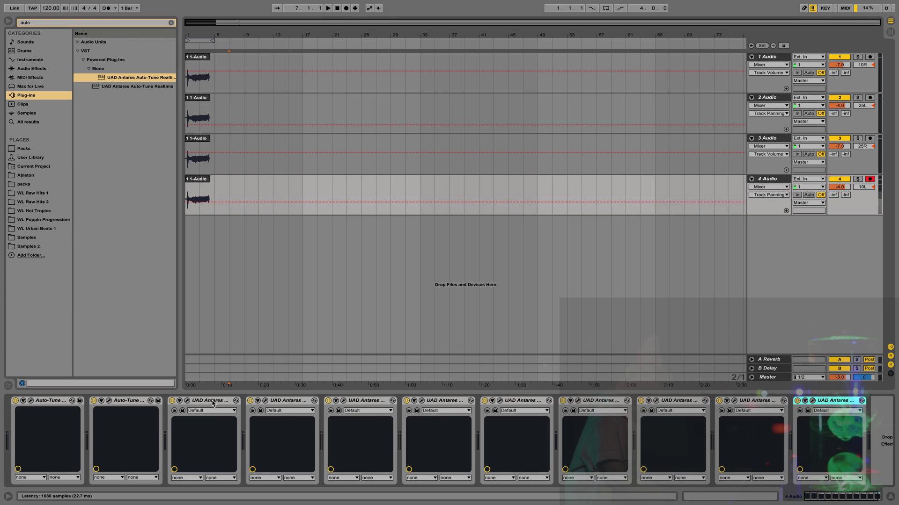
key(super+d)
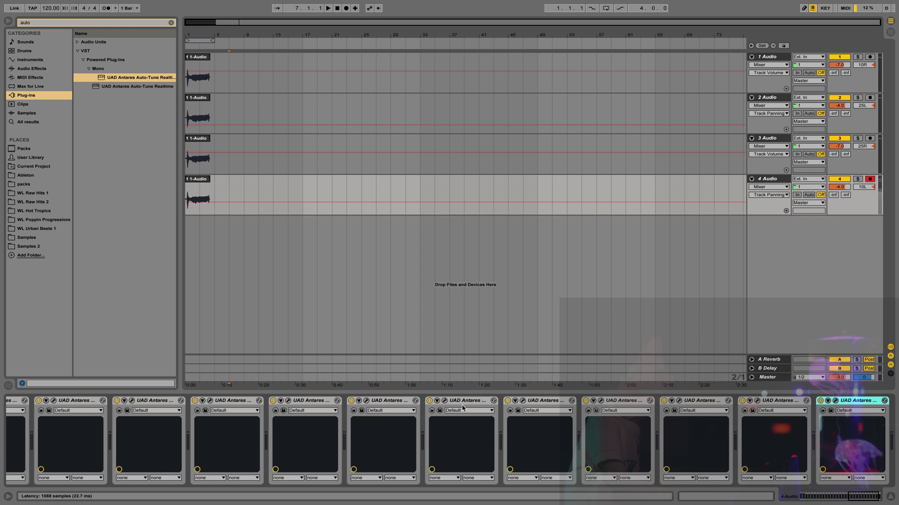
key(super+d)
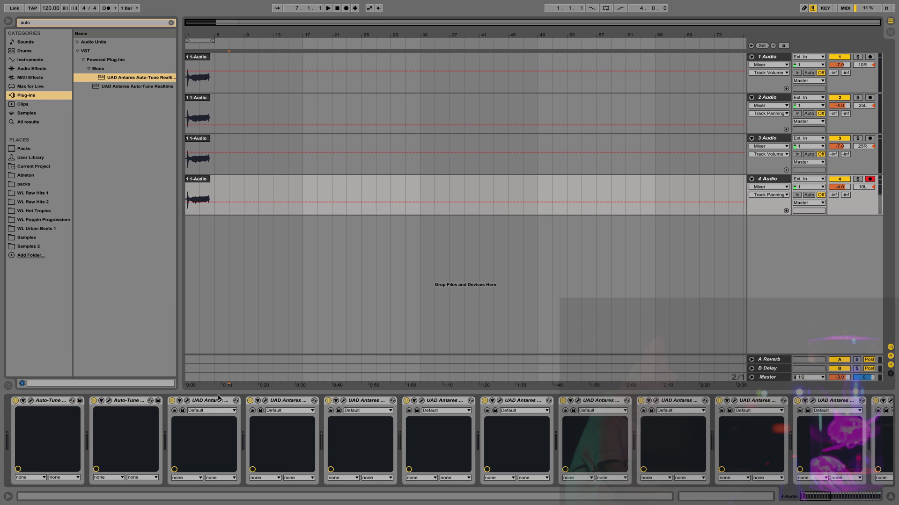
shift+click(223, 401)
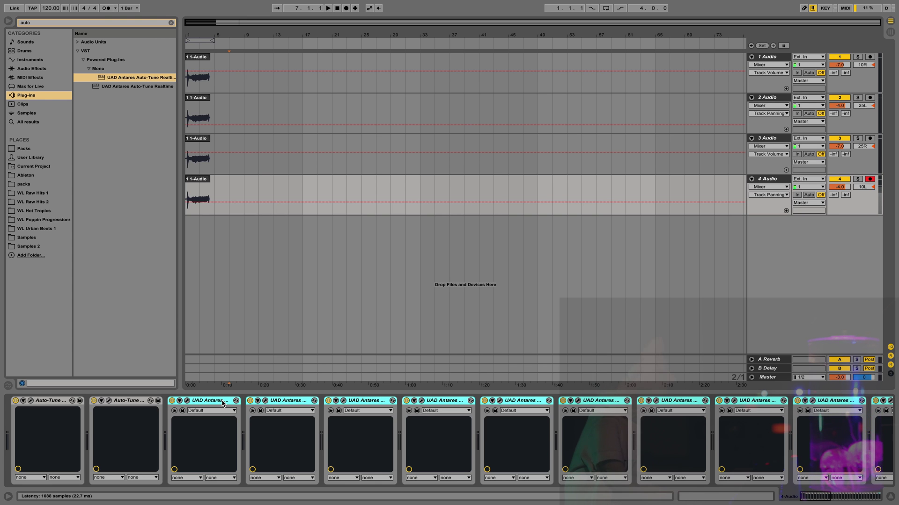
key(Delete)
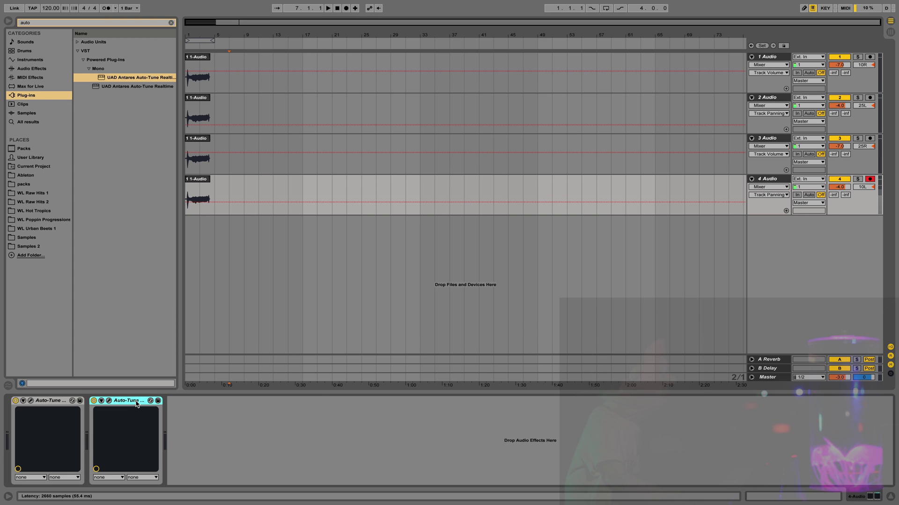
key(super+d)
key(super+d)
key(super+d)
key(super+d)
key(super+d)
key(super+d)
key(super+d)
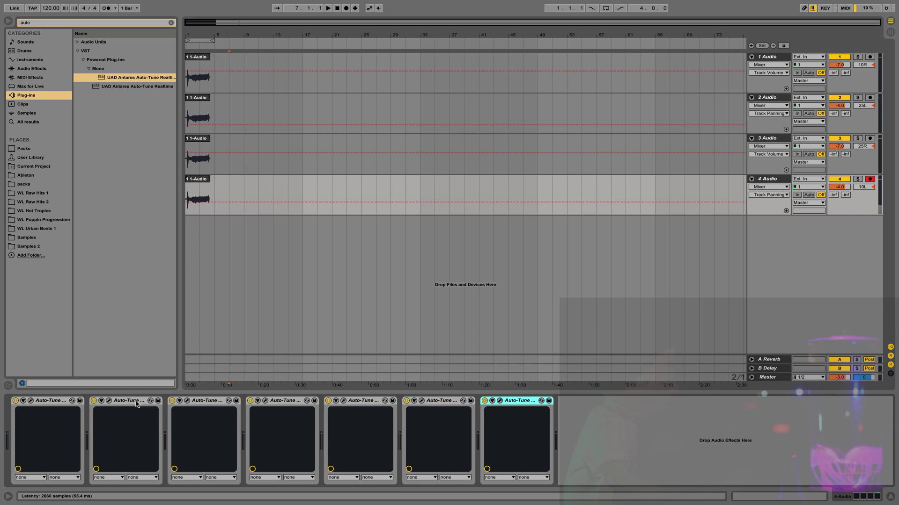
key(super+d)
key(super+d)
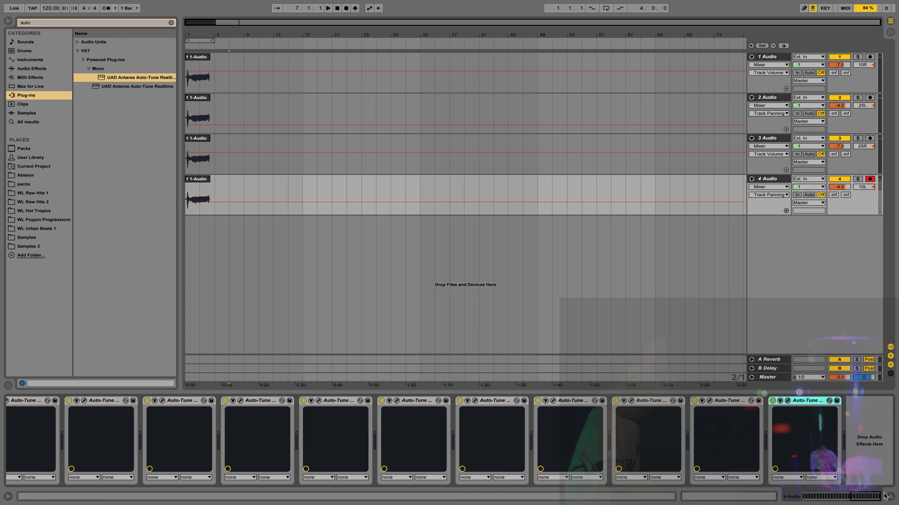
key(super+z)
key(super+z)
key(super+z)
key(super+z)
key(super+z)
key(super+z)
key(super+z)
key(super+z)
key(super+z)
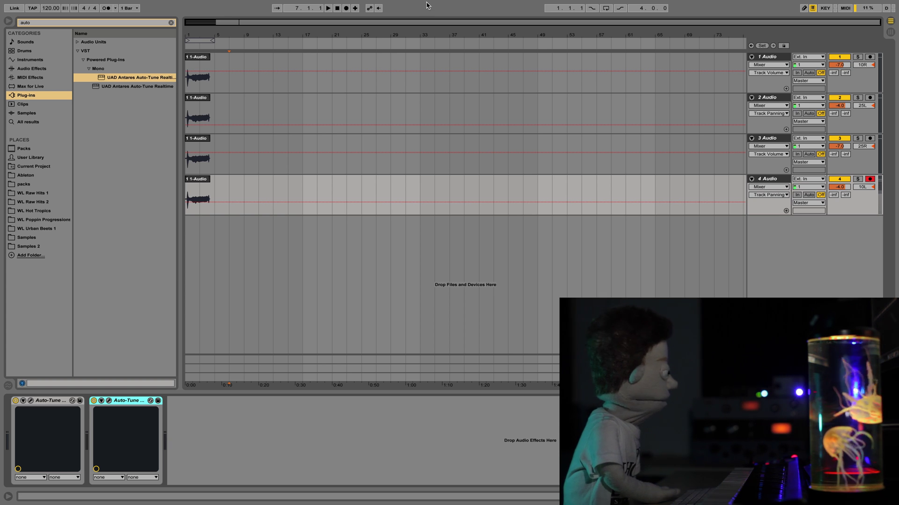
Play track 1's vocal clip, open its Auto-Tune 8, and browse the Audio Units folder
click(204, 55)
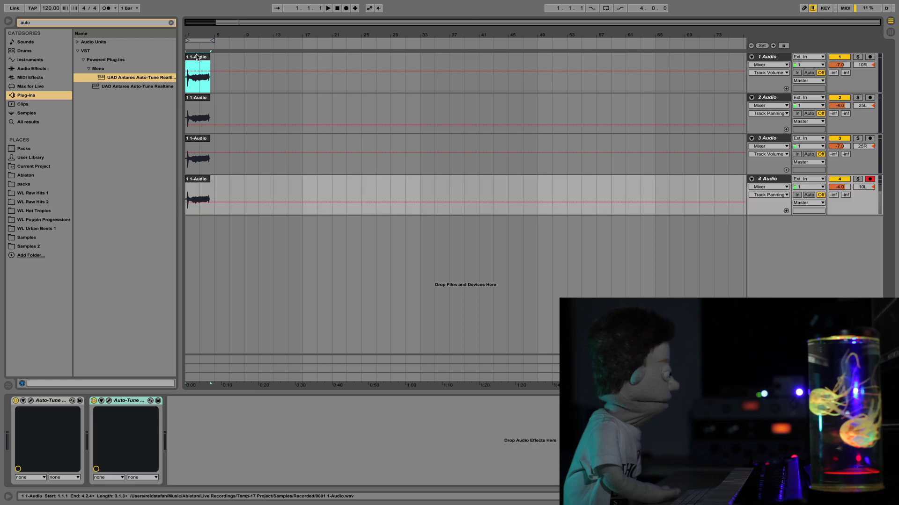
key(space)
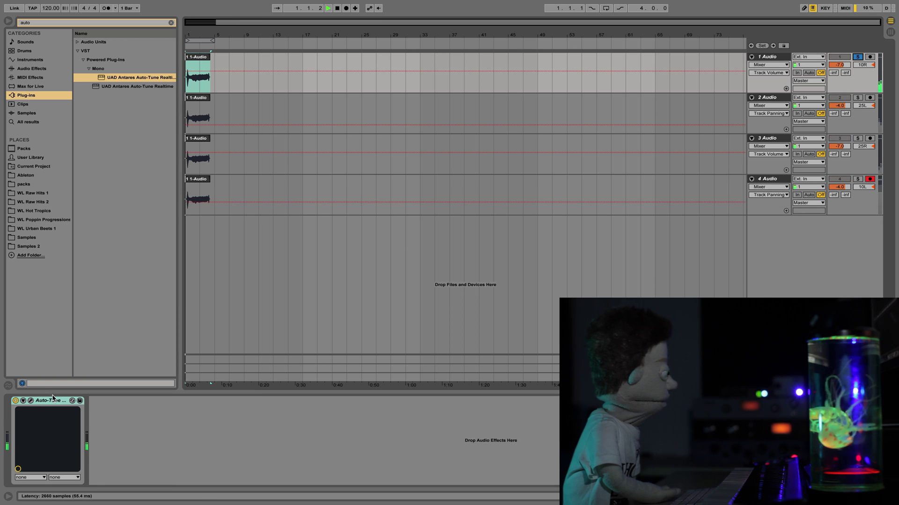
click(31, 401)
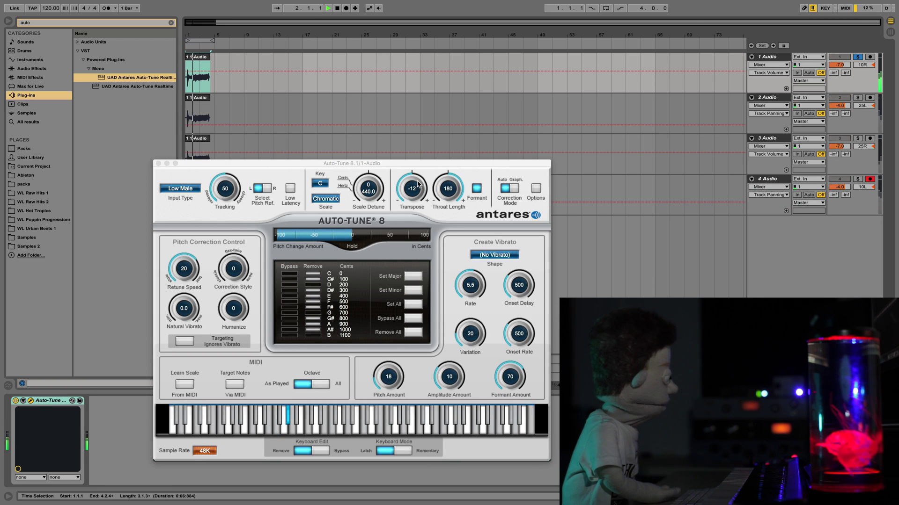
key(space)
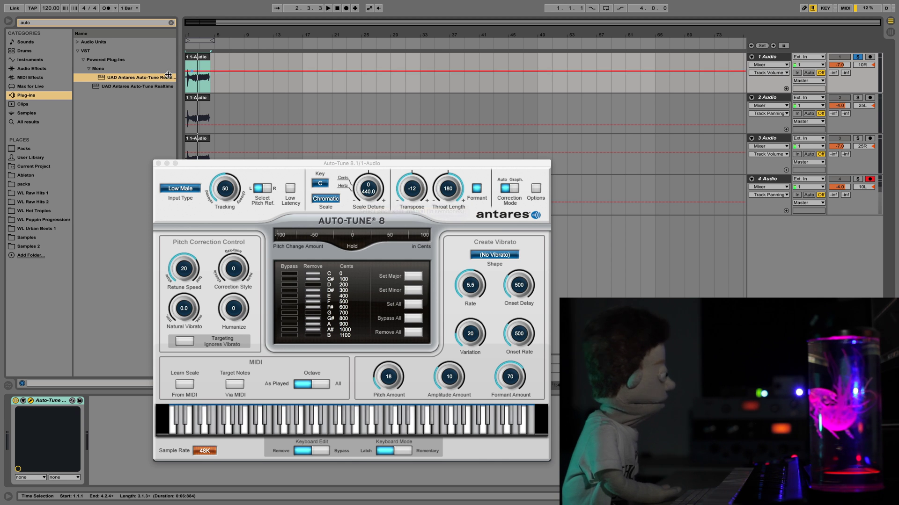
click(96, 42)
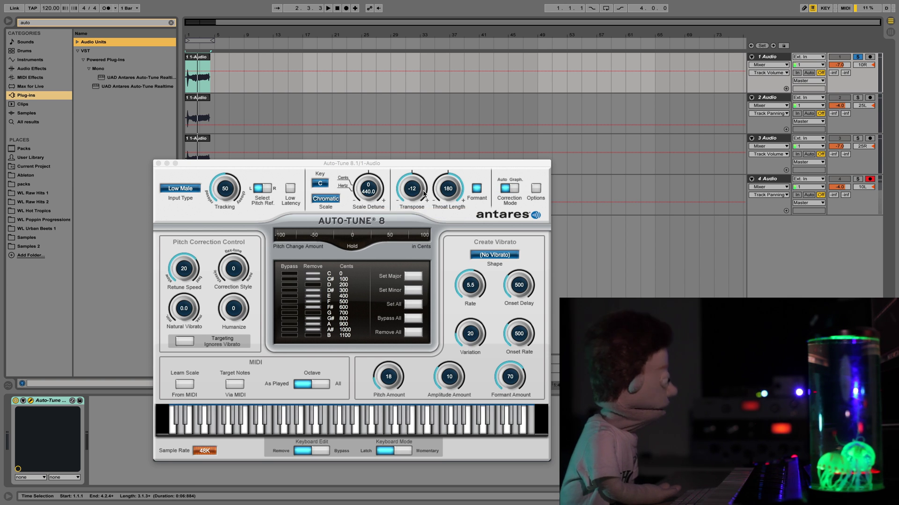
drag(201, 161, 320, 123)
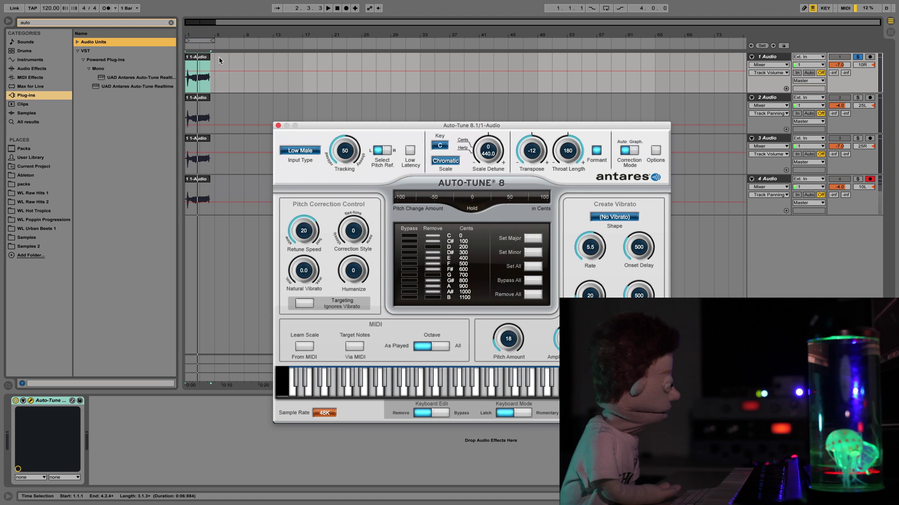
Play the session, unsolo track 1, solo track 2 then track 4, and stop
click(202, 58)
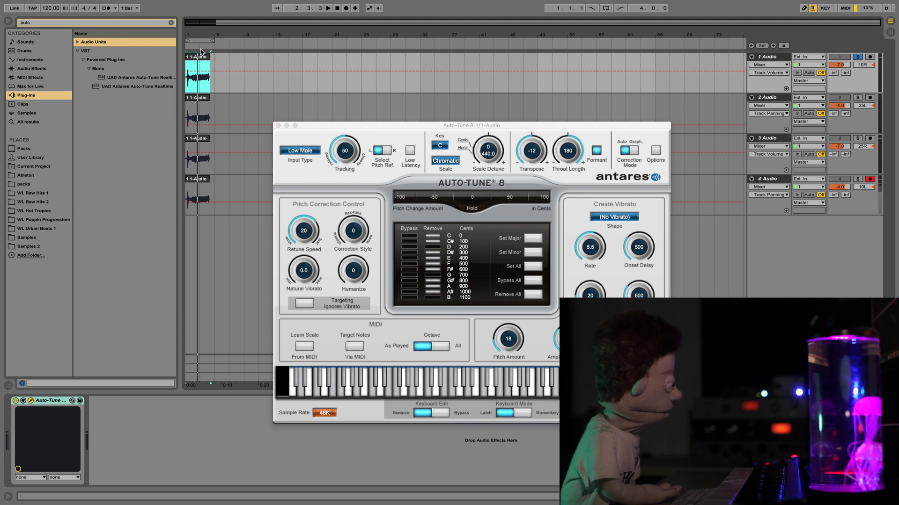
key(space)
click(858, 57)
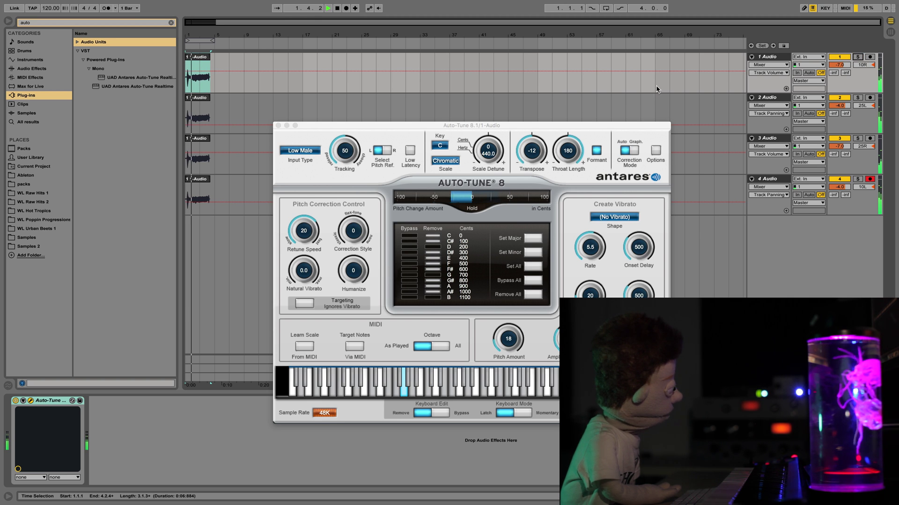
click(858, 97)
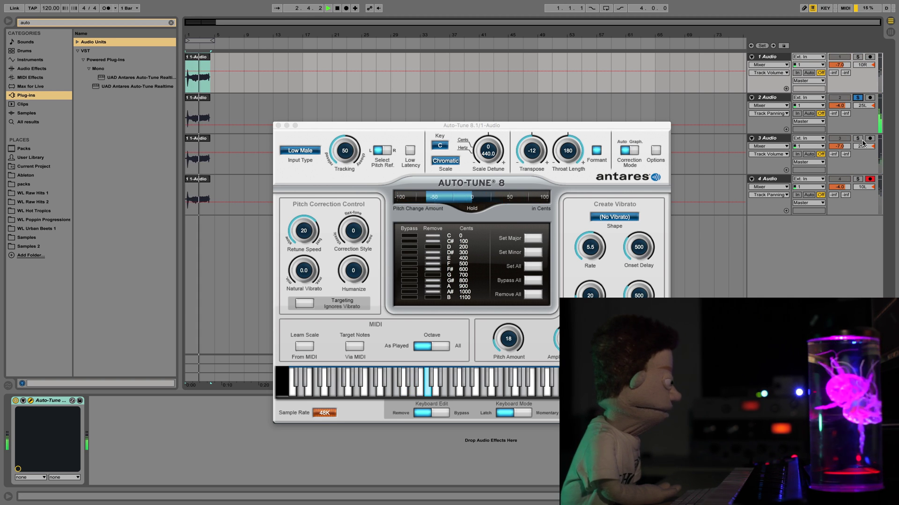
click(857, 179)
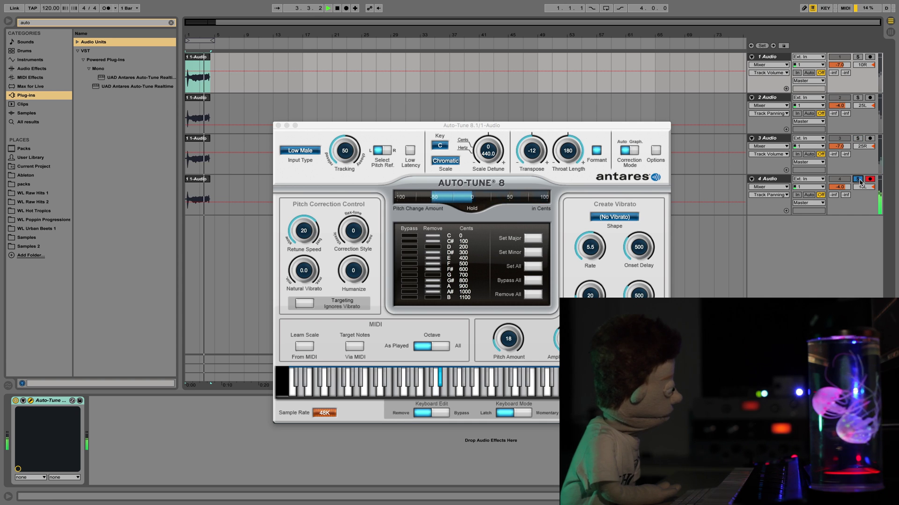
key(space)
double_click(858, 57)
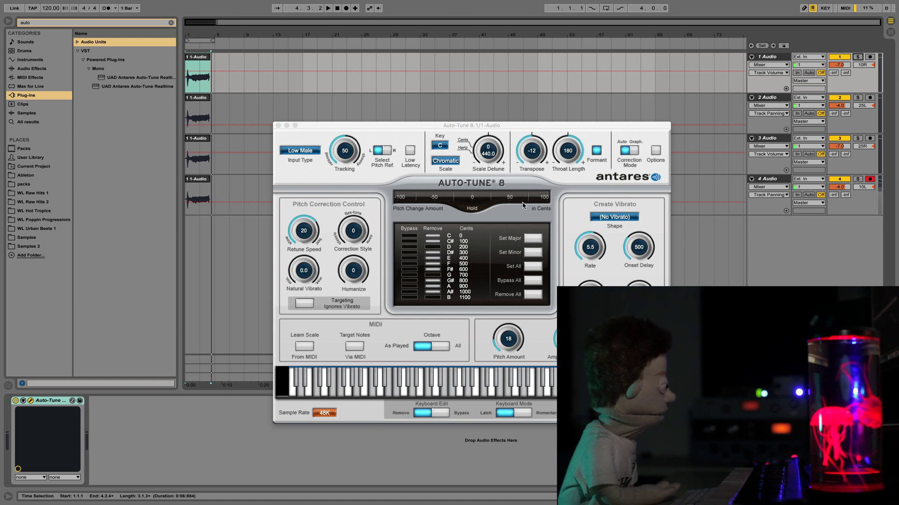
Set Auto-Tune's key to G, leaving the scale on Chromatic
click(450, 161)
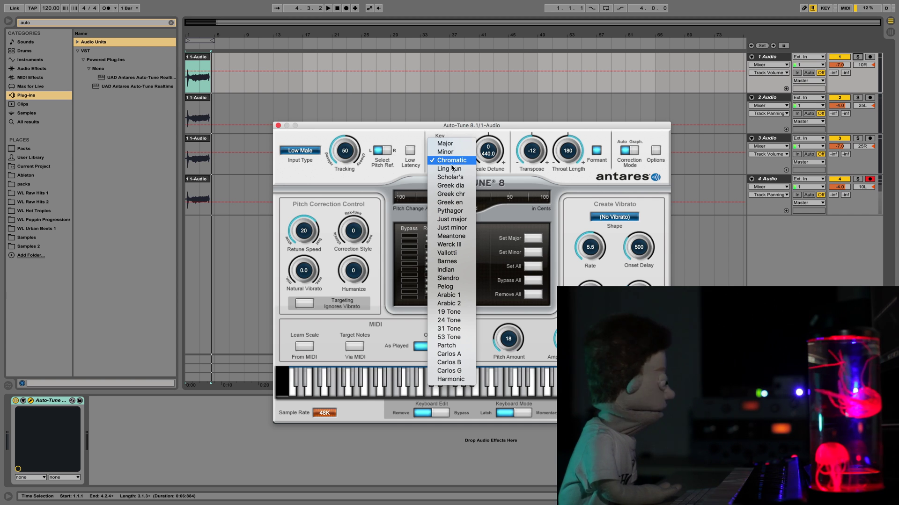
click(449, 160)
click(444, 149)
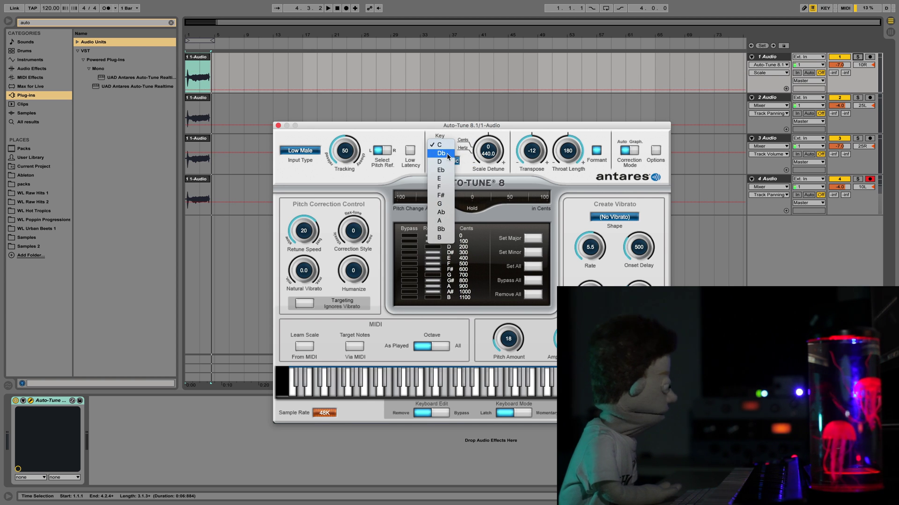
click(445, 205)
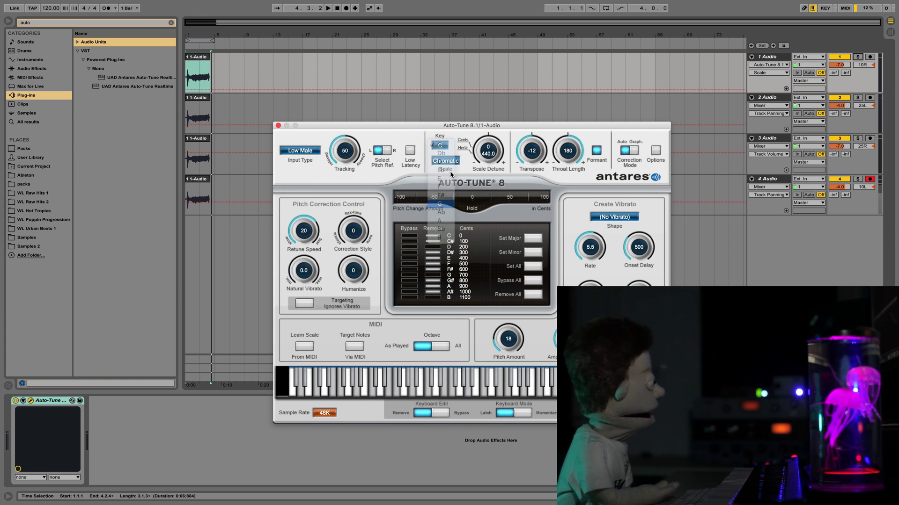
Switch the scale to Major and play track 1's vocal with G Major correction
click(450, 161)
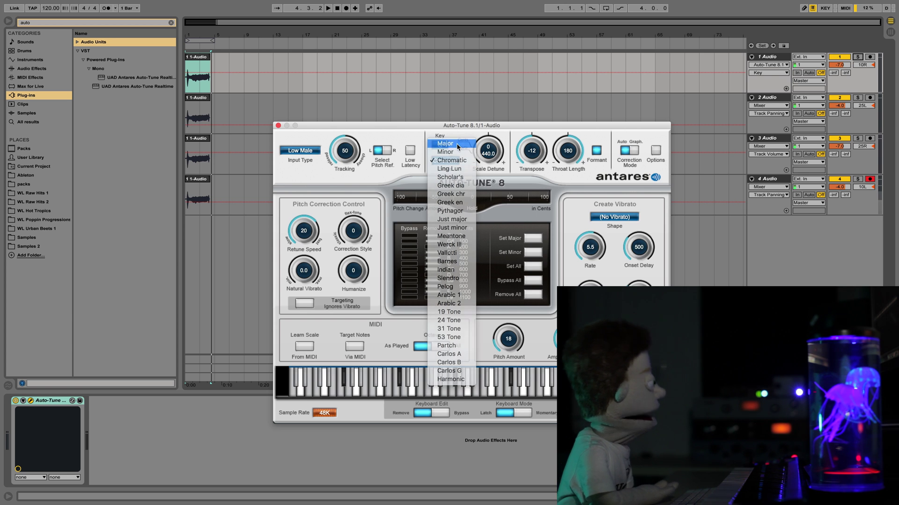
click(456, 144)
click(202, 54)
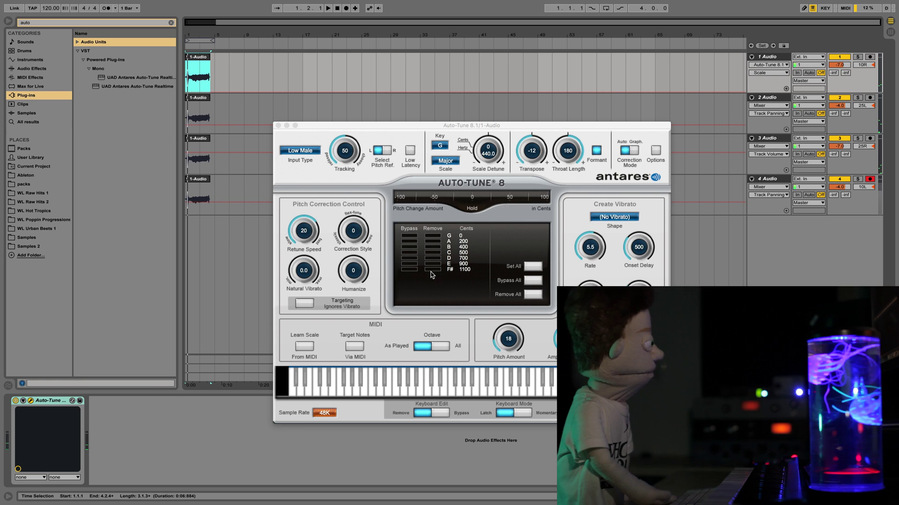
key(space)
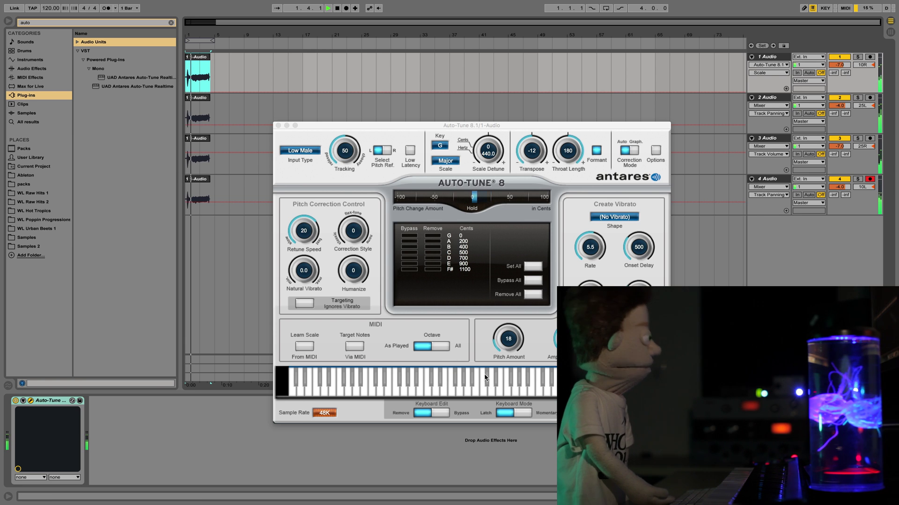
key(space)
click(439, 146)
click(439, 145)
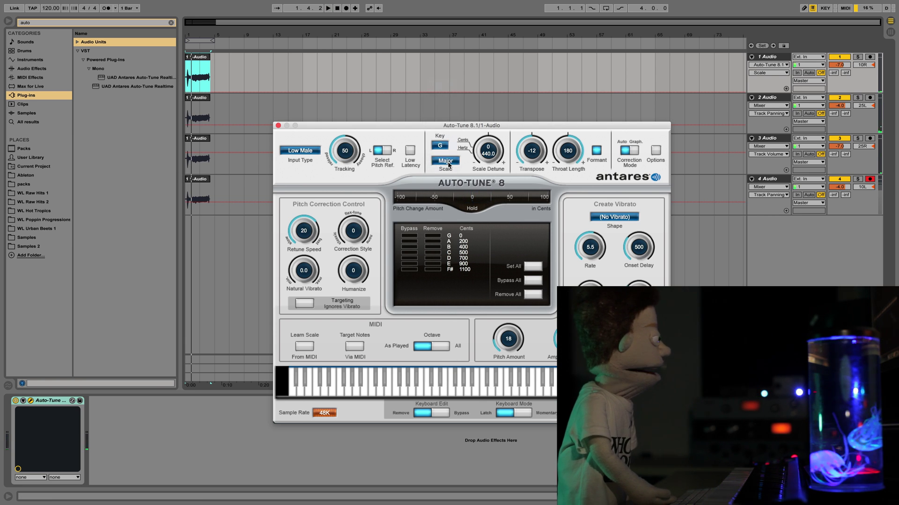
click(445, 161)
Return the scale to Chromatic, apply Set Major, and briefly play the vocal
click(450, 174)
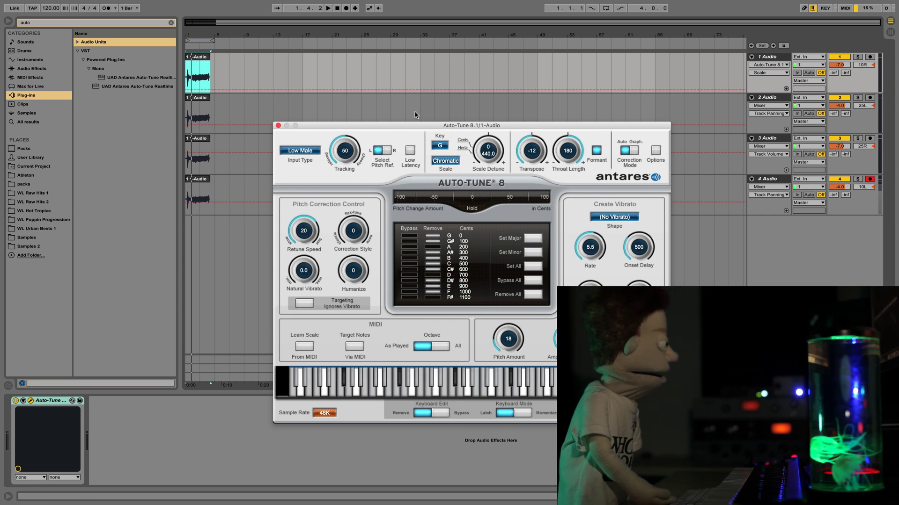
click(534, 238)
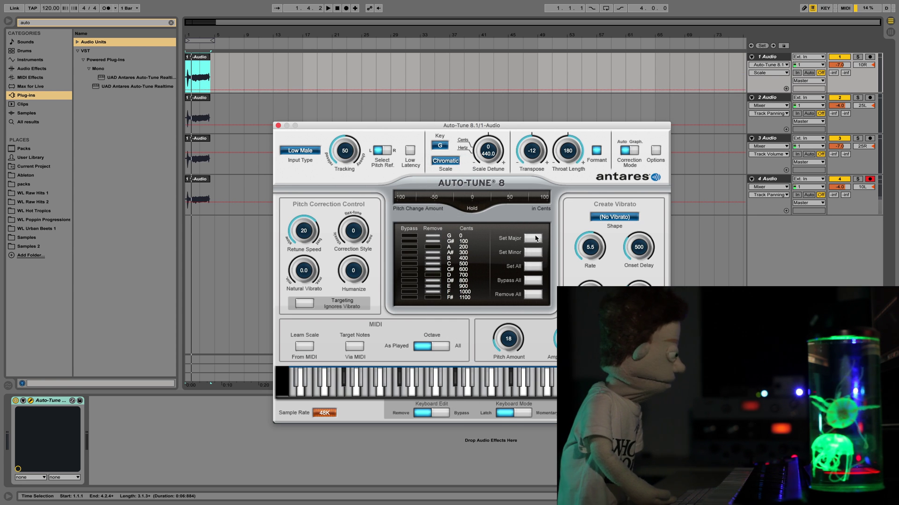
key(space)
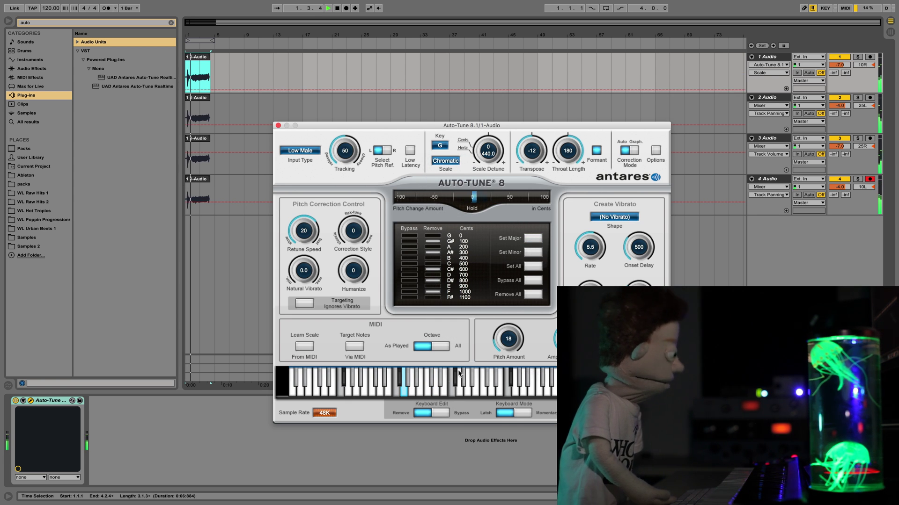
key(space)
Remove A, B and E from the scale and play the vocal through it
click(433, 247)
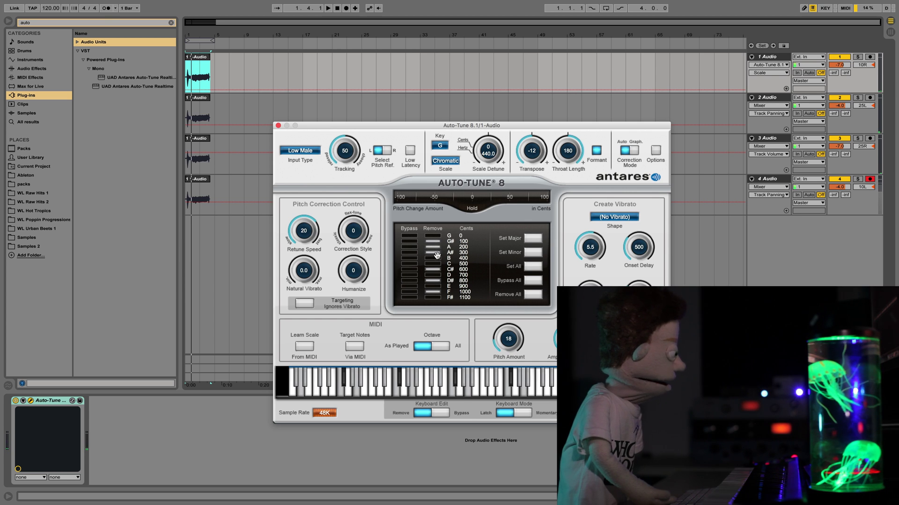
click(433, 259)
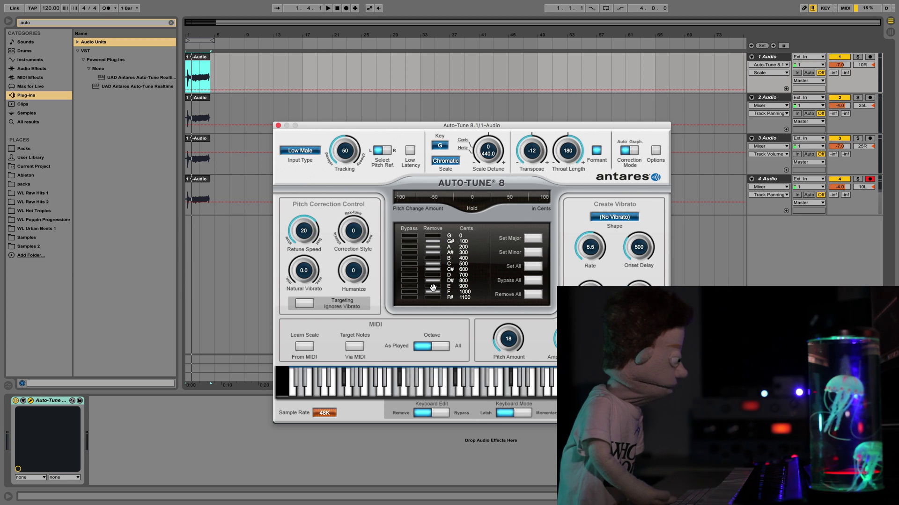
click(432, 287)
key(space)
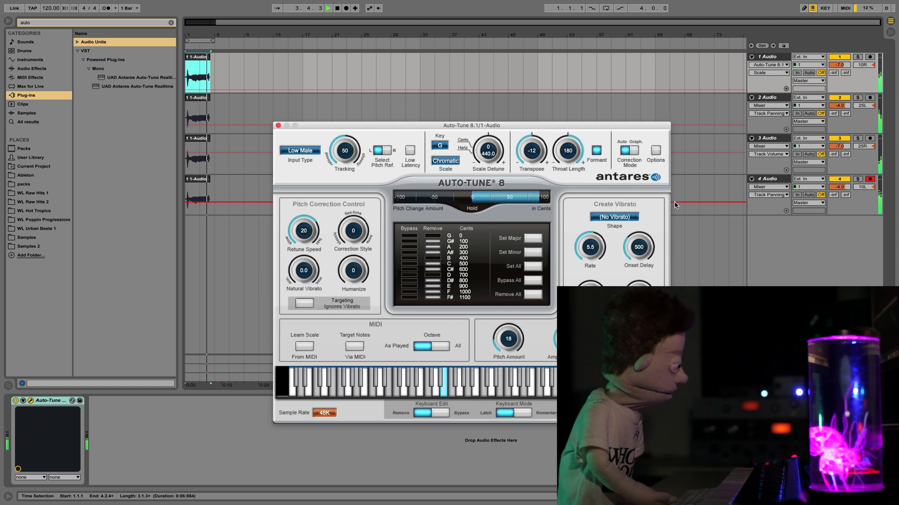
key(space)
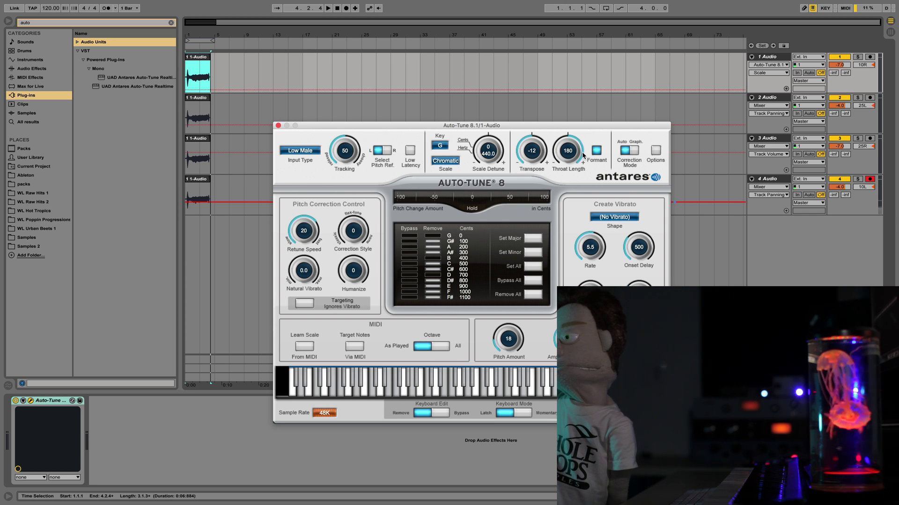
Flip the Correction Mode switch from Auto to Graph to show the pitch editor
click(630, 151)
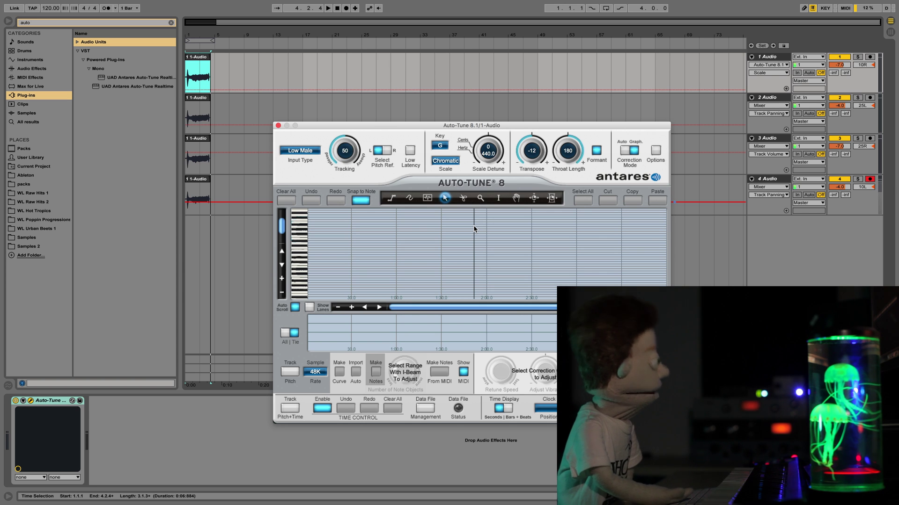
Flip the Correction Mode switch from Graph back to Auto
click(629, 150)
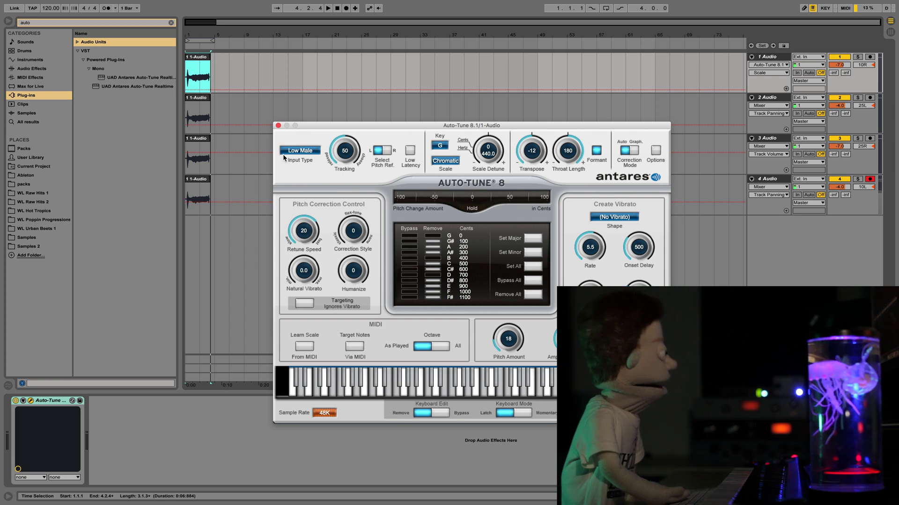
Change the Input Type to Instrument, then to Bass Inst
click(300, 152)
click(313, 160)
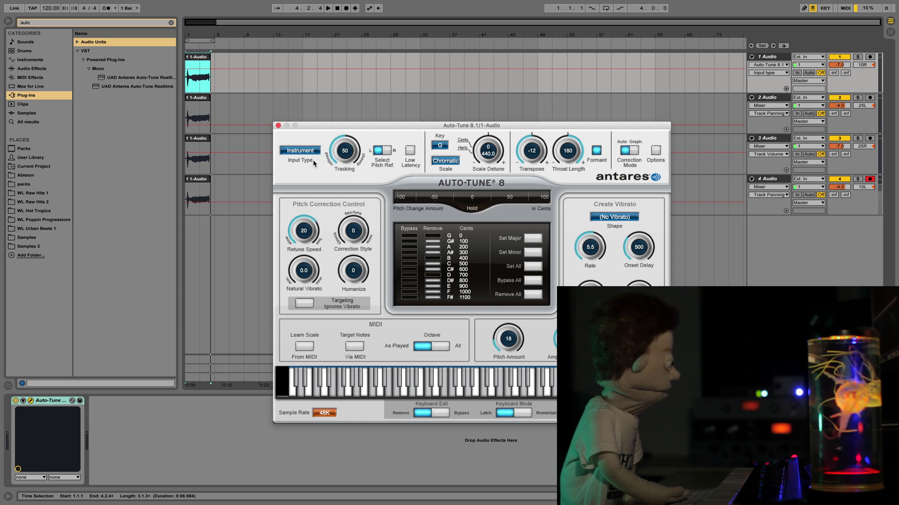
click(307, 152)
click(309, 160)
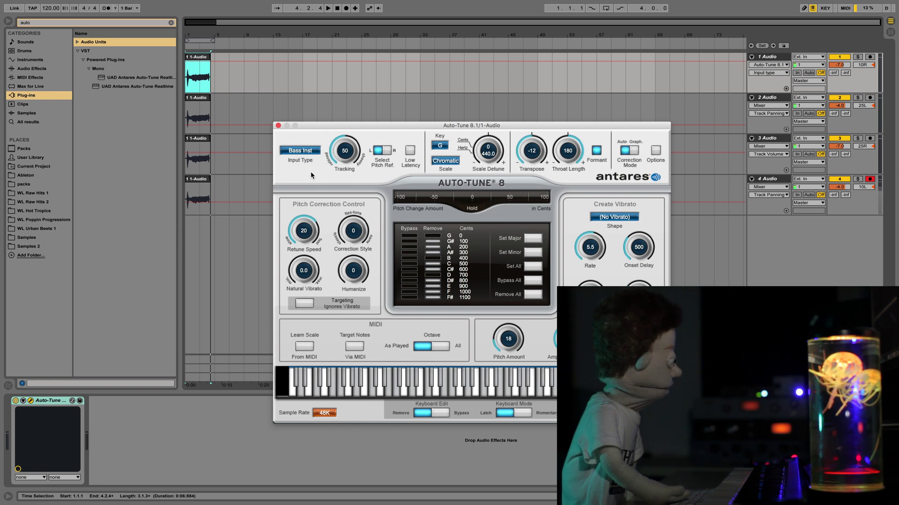
click(306, 152)
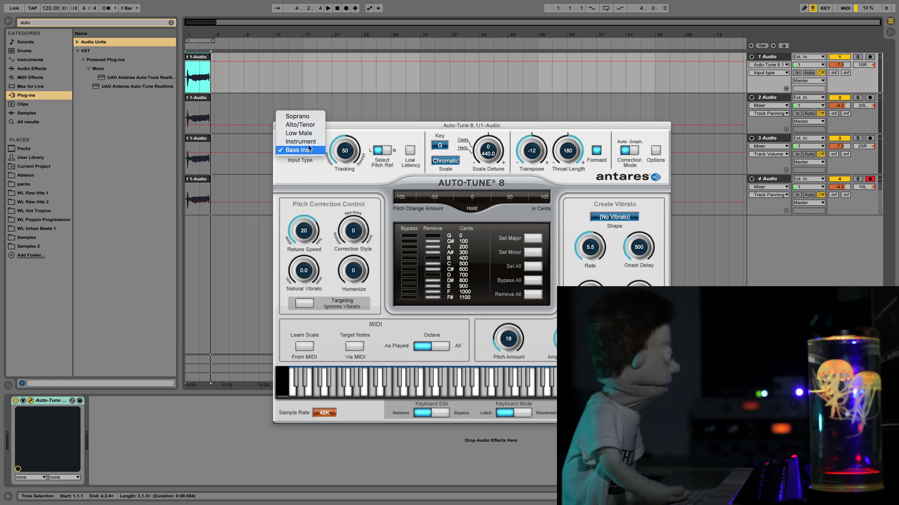